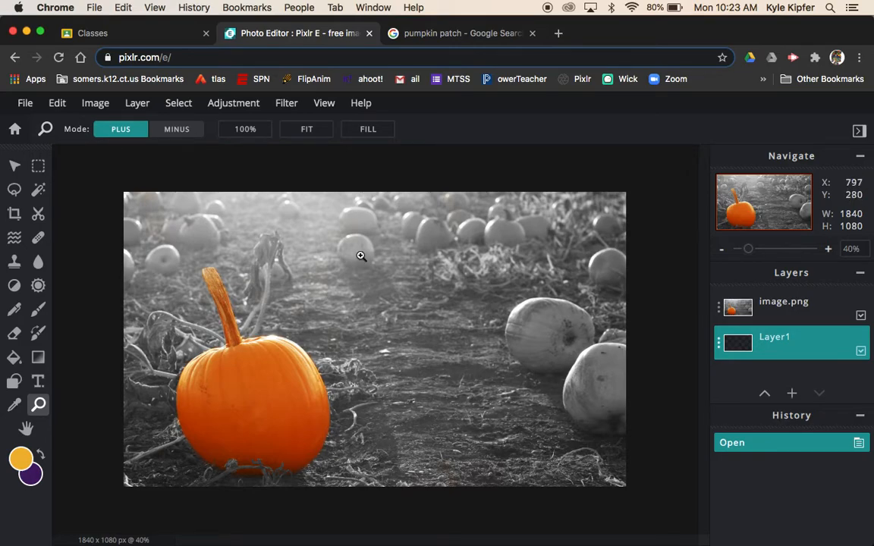
pyautogui.click(38, 287)
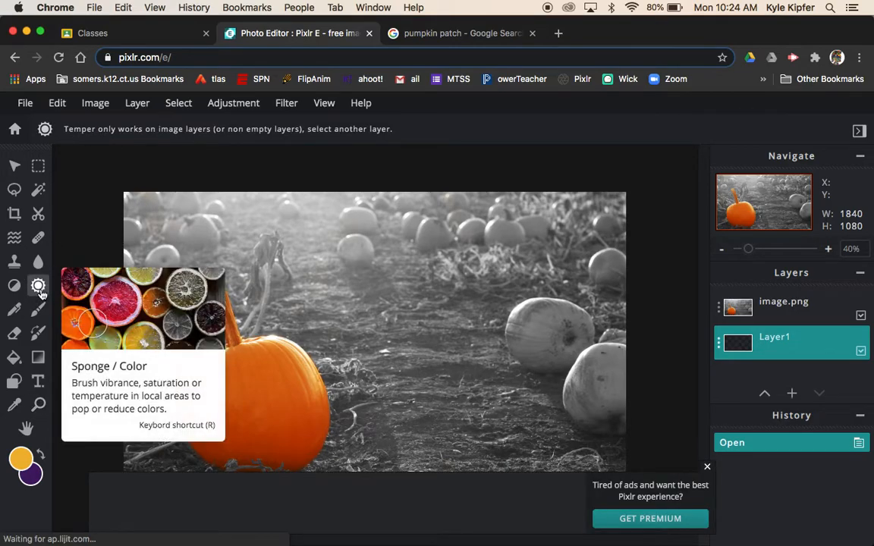
pyautogui.click(707, 467)
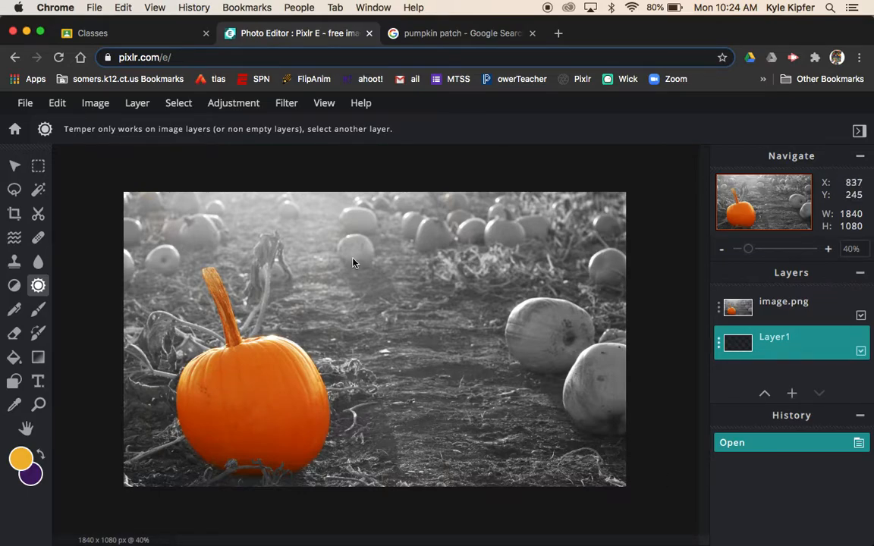
# Step: Create a new Full HD image of 1920 x 1080 px named emphasis
pyautogui.click(15, 130)
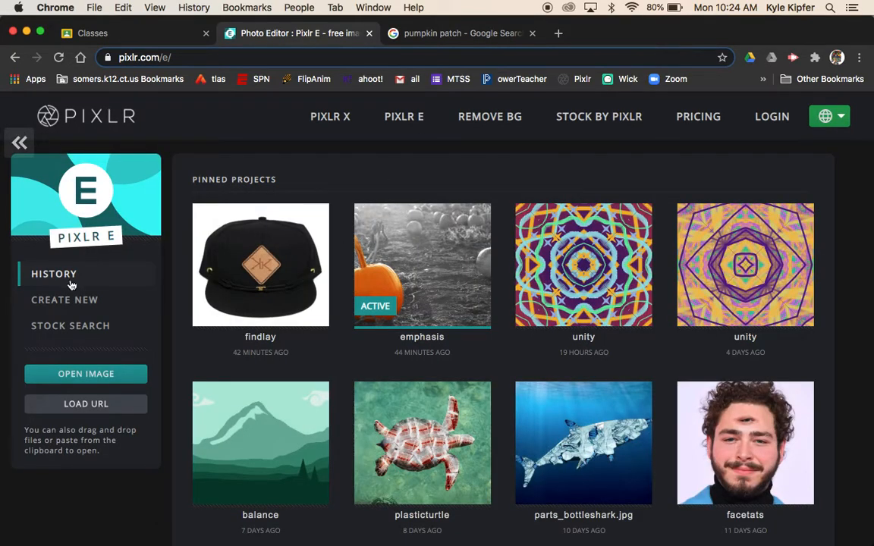
pyautogui.click(67, 301)
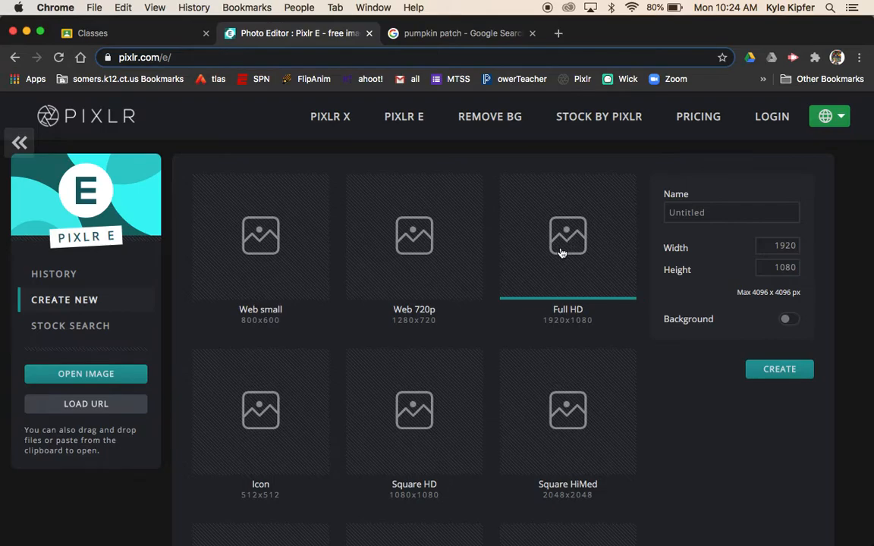
pyautogui.click(713, 212)
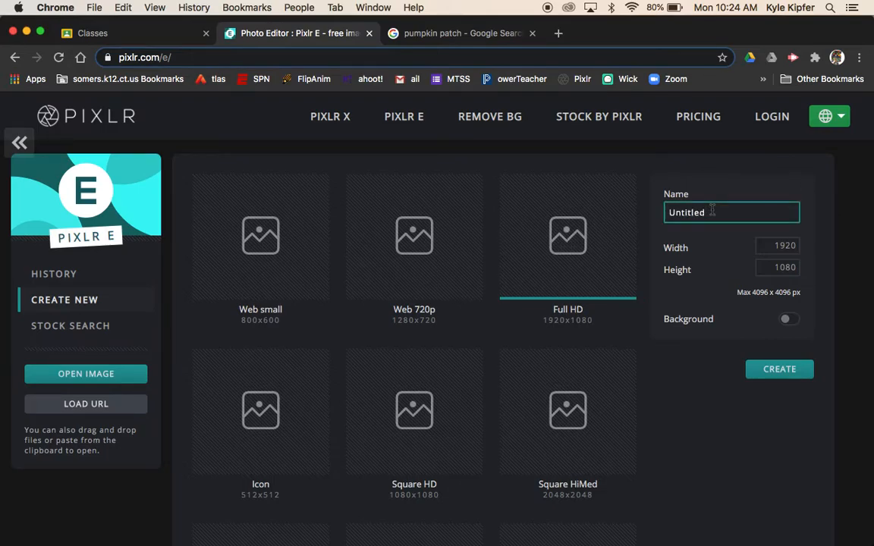
pyautogui.press('BackSpace')
pyautogui.press('BackSpace')
pyautogui.press('BackSpace')
pyautogui.press('BackSpace')
pyautogui.press('BackSpace')
pyautogui.click(782, 371)
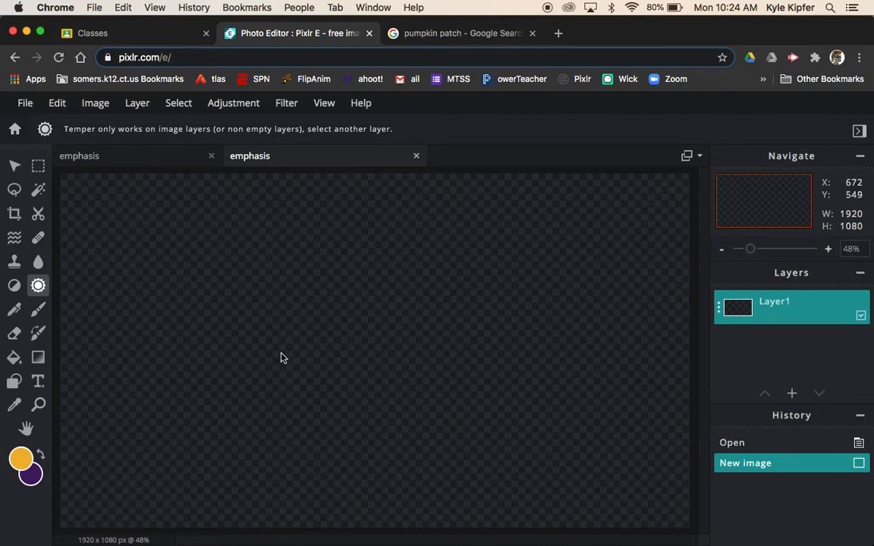
# Step: Copy the KC Pumpkin Patch Guide photo from the Google image results and paste it into the new emphasis image
pyautogui.click(722, 249)
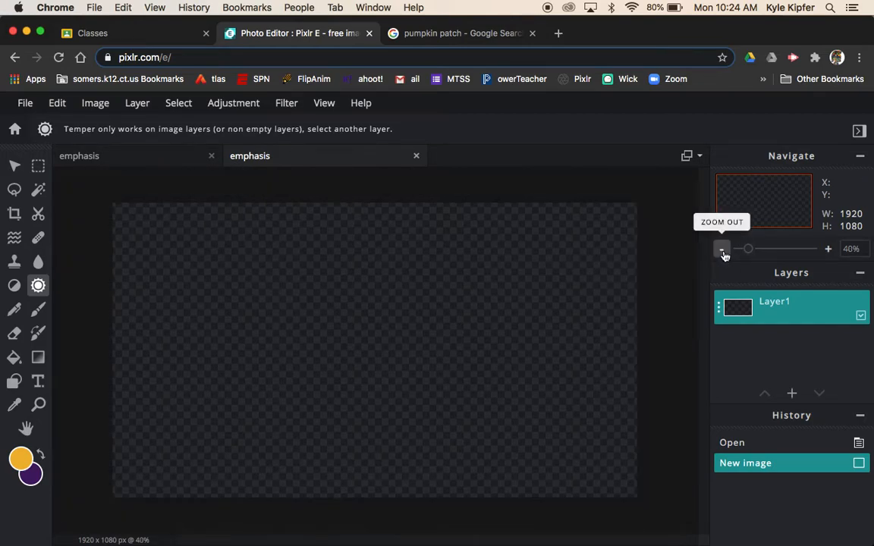
pyautogui.click(486, 33)
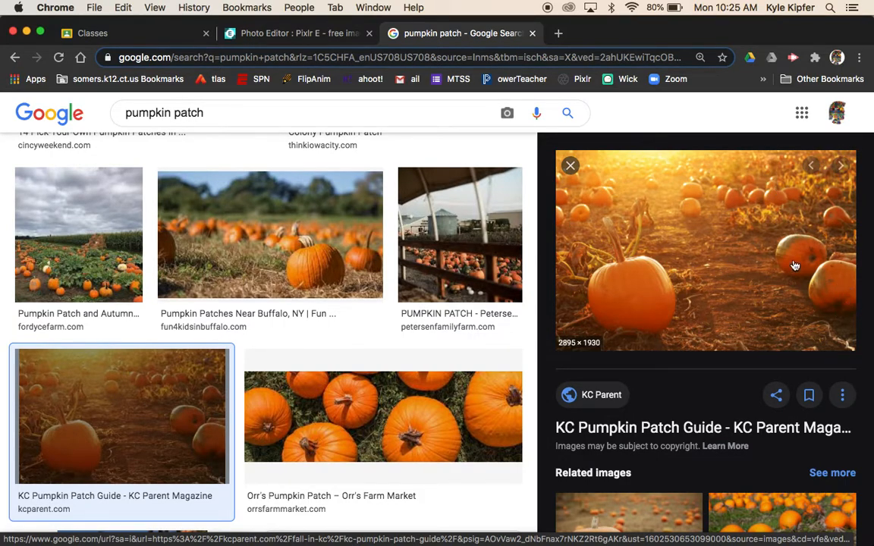
pyautogui.rightClick(697, 276)
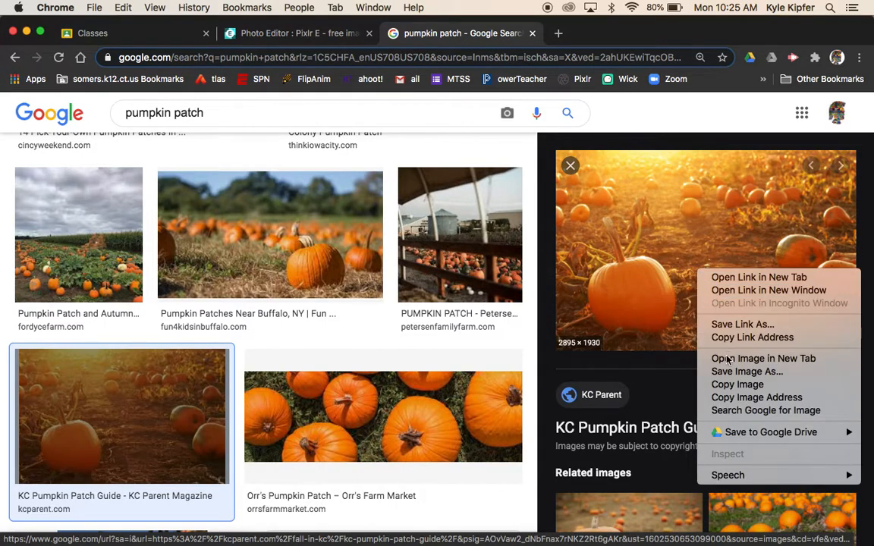
pyautogui.click(729, 385)
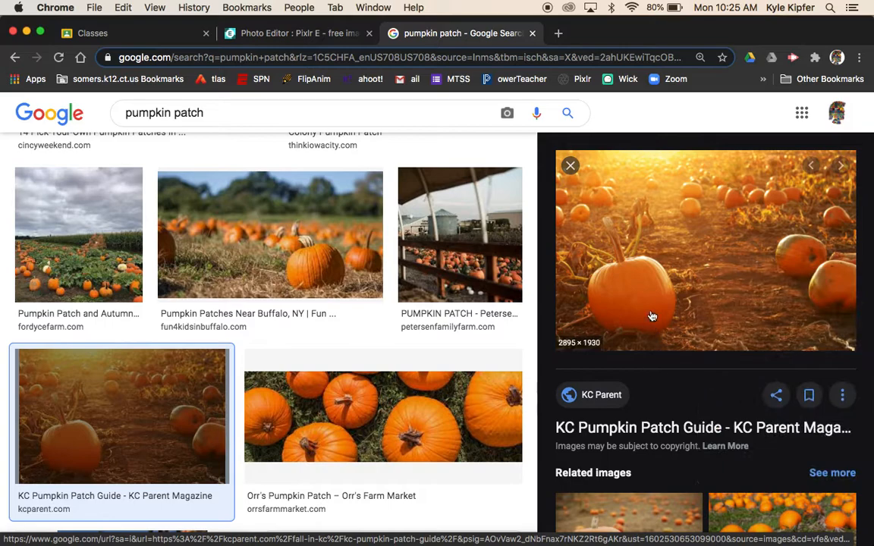
pyautogui.click(296, 34)
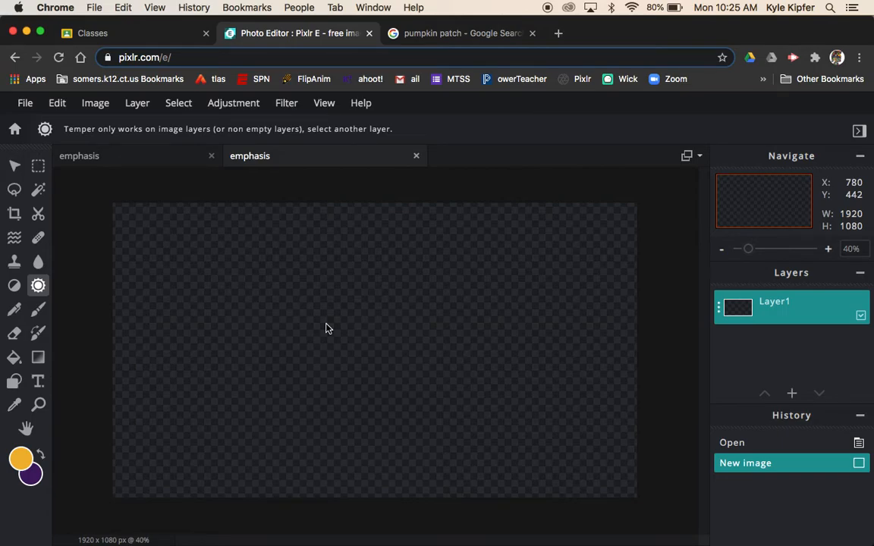
pyautogui.press('super+v')
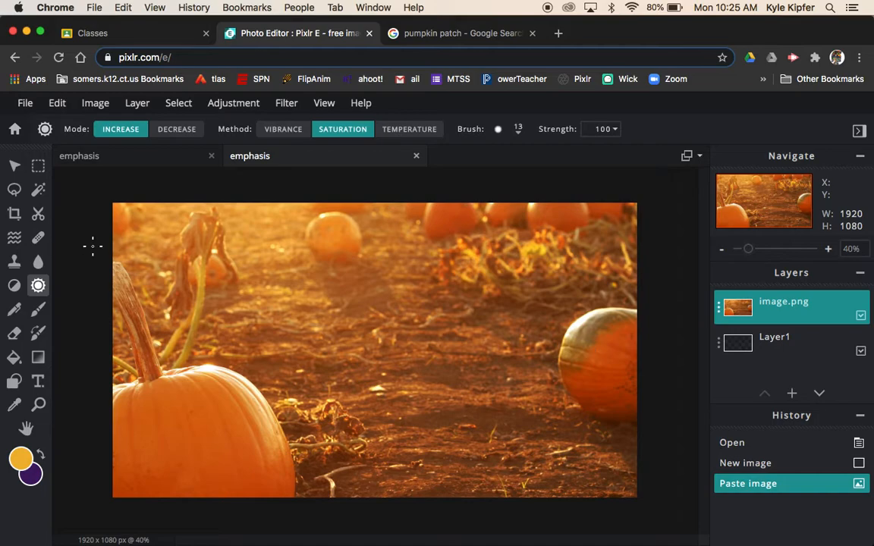
# Step: Scale the pasted photo proportionally to about 1933 x 1289 px and position it at left 0, top -176 to fill the canvas
pyautogui.click(15, 164)
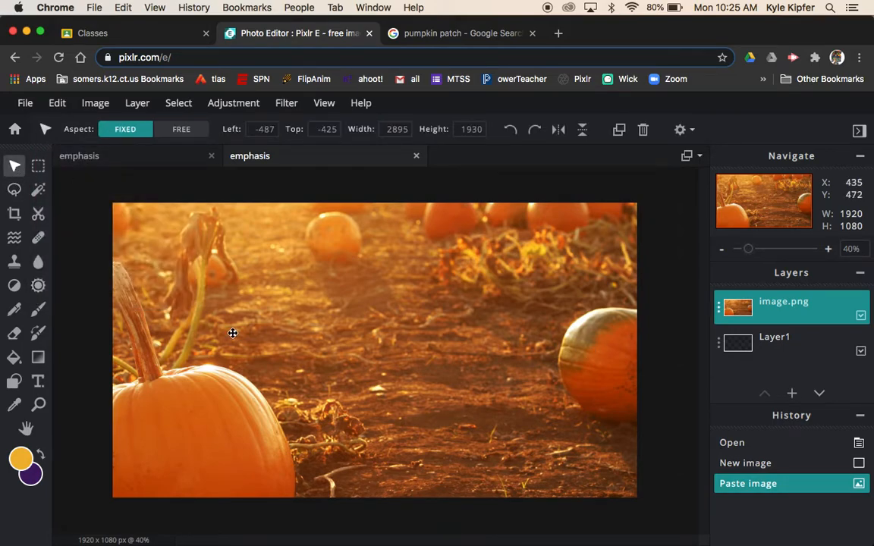
pyautogui.moveTo(176, 248); pyautogui.dragTo(294, 341)
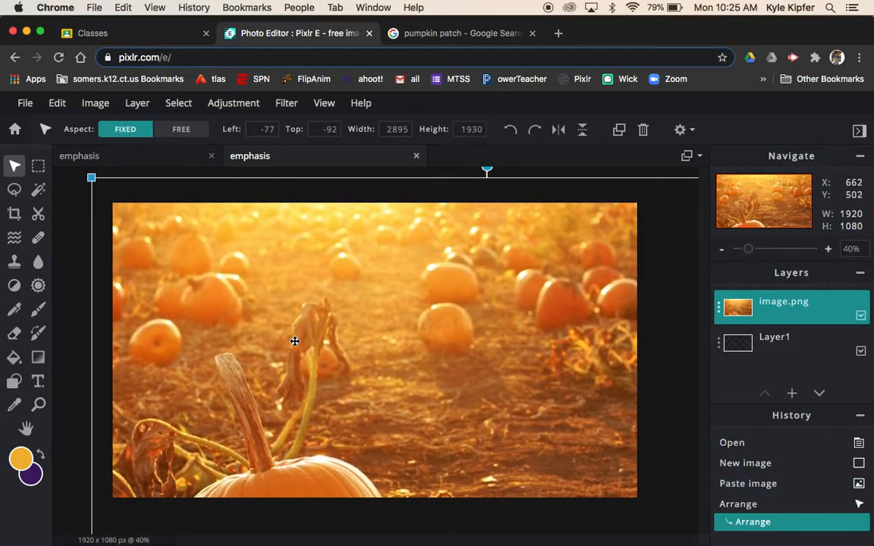
pyautogui.moveTo(89, 179); pyautogui.dragTo(275, 302)
pyautogui.moveTo(461, 387); pyautogui.dragTo(275, 282)
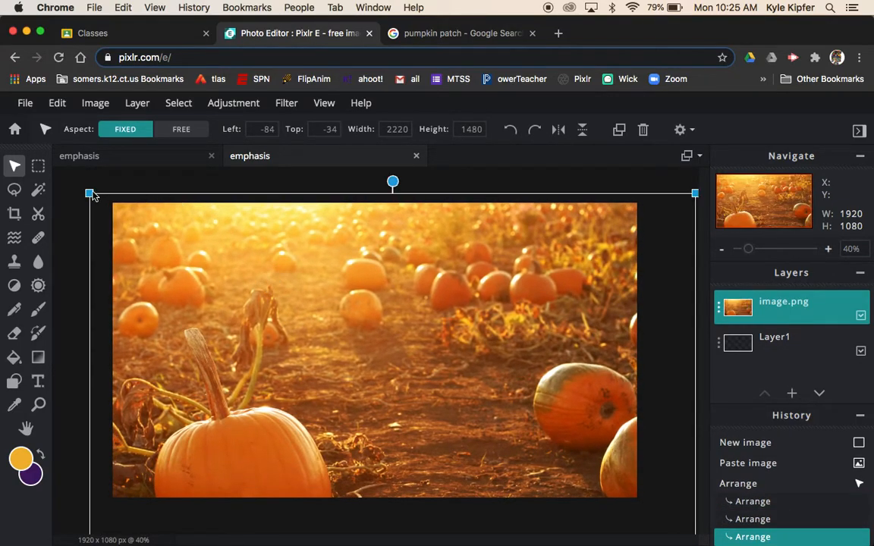
pyautogui.moveTo(88, 193); pyautogui.dragTo(141, 226)
pyautogui.moveTo(258, 288); pyautogui.dragTo(214, 240)
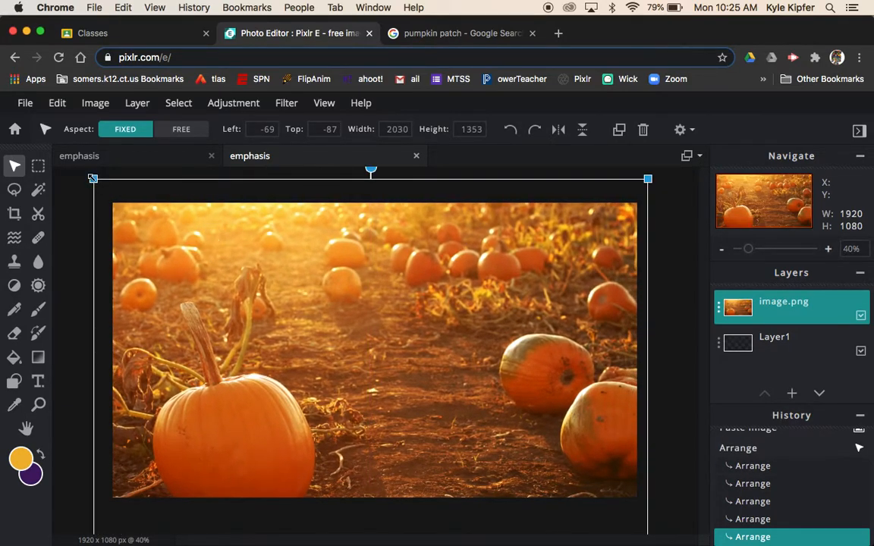
pyautogui.moveTo(93, 178); pyautogui.dragTo(114, 201)
pyautogui.moveTo(175, 256); pyautogui.dragTo(163, 217)
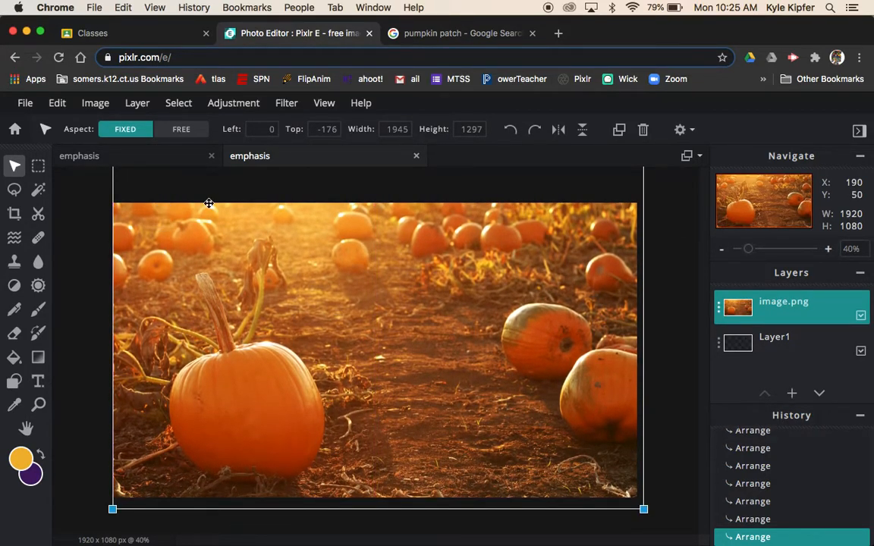
pyautogui.moveTo(644, 511); pyautogui.dragTo(640, 506)
pyautogui.click(659, 383)
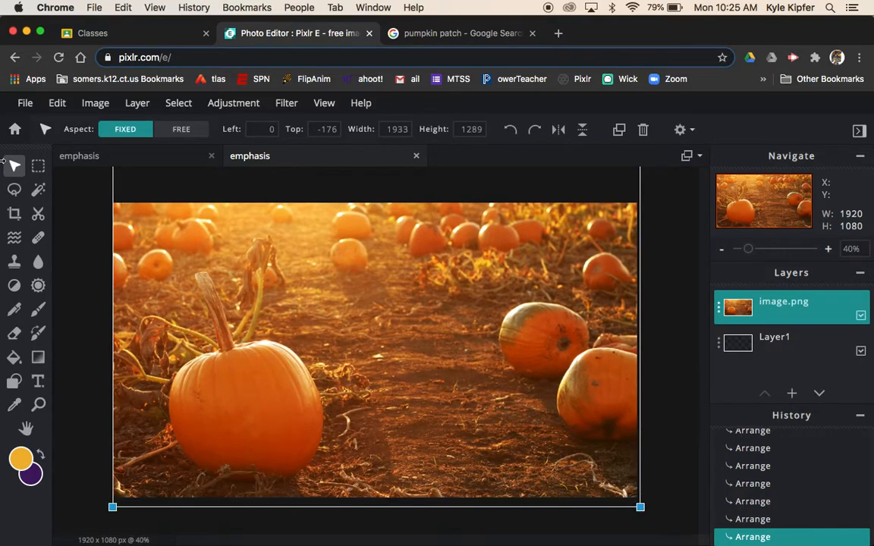
# Step: Desaturate the photo layer's background around the foreground pumpkin with the Sponge tool, decreasing saturation at strength 100 with a 492 px brush
pyautogui.click(804, 306)
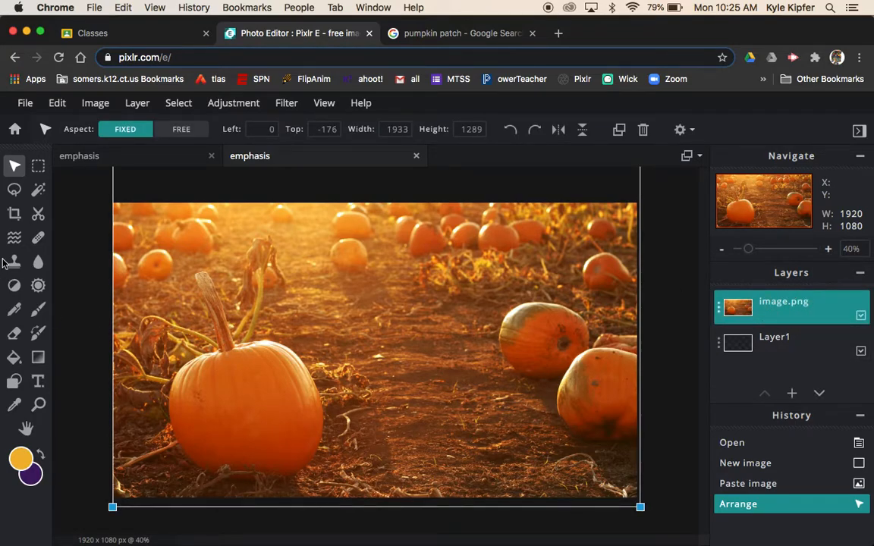
pyautogui.click(39, 285)
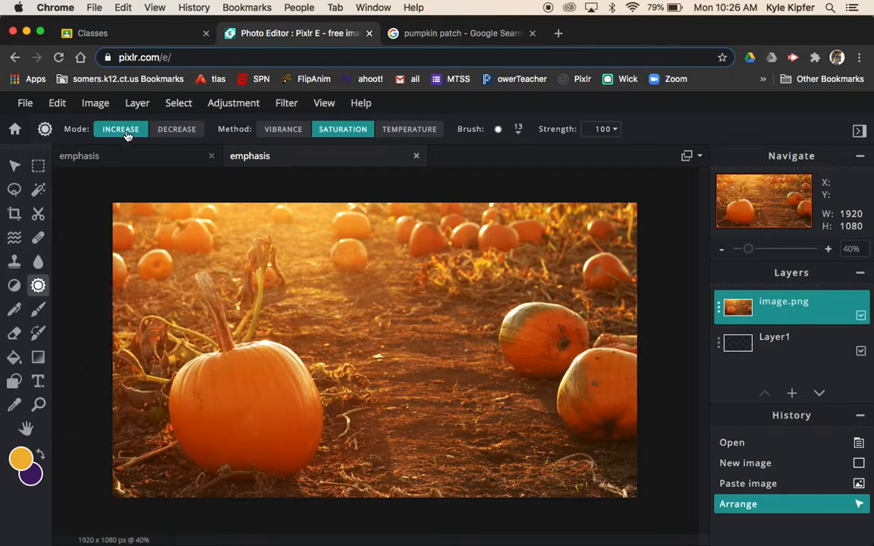
pyautogui.click(177, 130)
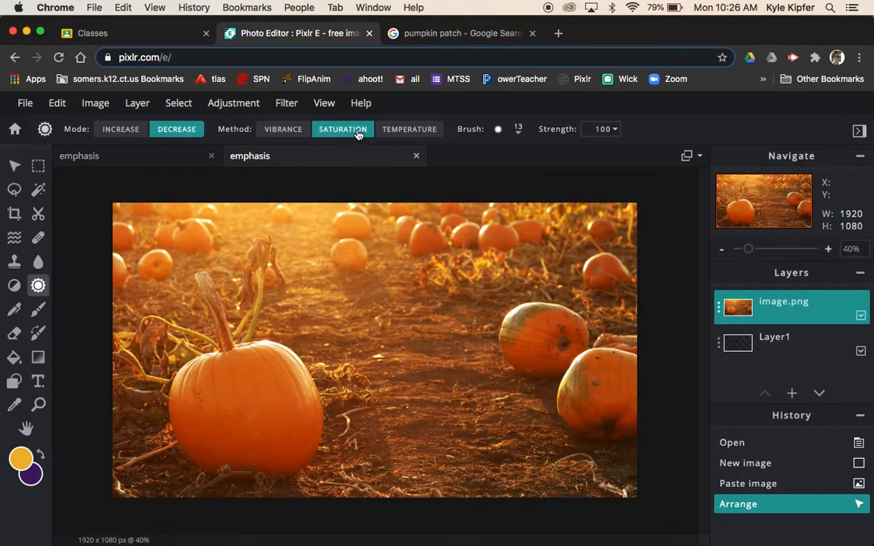
pyautogui.click(518, 133)
pyautogui.moveTo(507, 179); pyautogui.dragTo(564, 179)
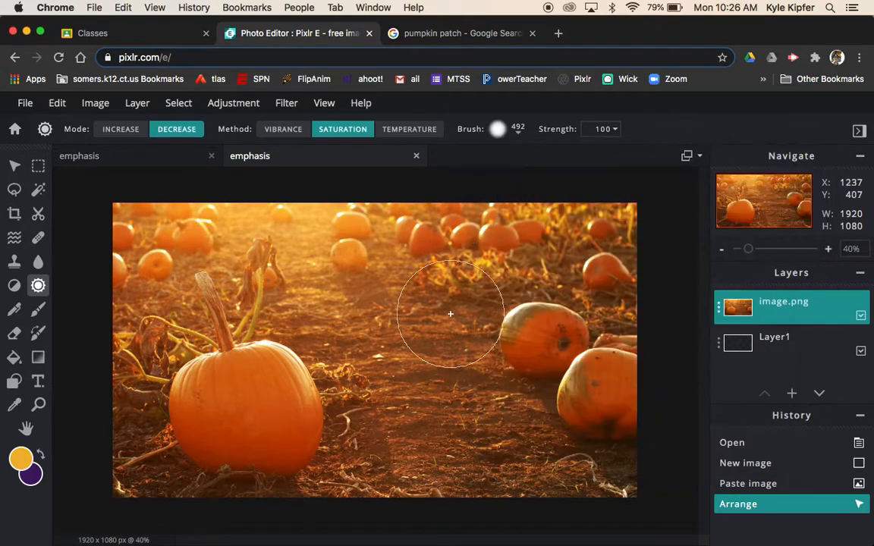
pyautogui.click(613, 130)
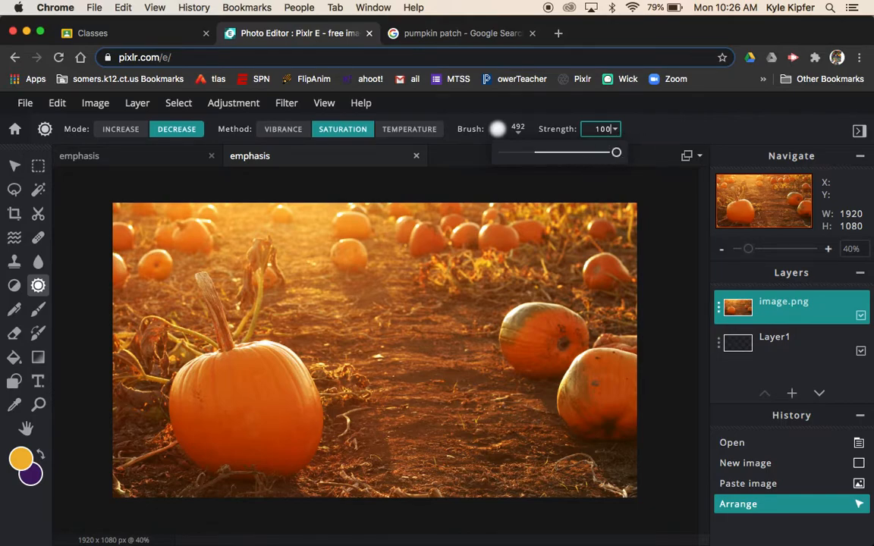
pyautogui.moveTo(591, 234)
pyautogui.mouseDown()
pyautogui.moveTo(614, 237)
pyautogui.moveTo(610, 228)
pyautogui.moveTo(562, 229)
pyautogui.moveTo(574, 255)
pyautogui.moveTo(520, 232)
pyautogui.moveTo(639, 332)
pyautogui.moveTo(627, 271)
pyautogui.moveTo(620, 541)
pyautogui.moveTo(608, 487)
pyautogui.moveTo(560, 487)
pyautogui.moveTo(580, 250)
pyautogui.moveTo(537, 178)
pyautogui.moveTo(528, 237)
pyautogui.moveTo(418, 234)
pyautogui.moveTo(526, 348)
pyautogui.moveTo(549, 425)
pyautogui.moveTo(508, 362)
pyautogui.moveTo(511, 511)
pyautogui.moveTo(545, 490)
pyautogui.moveTo(617, 479)
pyautogui.moveTo(504, 473)
pyautogui.moveTo(422, 485)
pyautogui.moveTo(448, 390)
pyautogui.moveTo(412, 217)
pyautogui.moveTo(448, 320)
pyautogui.moveTo(388, 265)
pyautogui.moveTo(346, 243)
pyautogui.moveTo(392, 235)
pyautogui.moveTo(343, 252)
pyautogui.moveTo(194, 204)
pyautogui.moveTo(111, 239)
pyautogui.moveTo(92, 415)
pyautogui.mouseUp()
pyautogui.moveTo(95, 456)
pyautogui.mouseDown()
pyautogui.moveTo(114, 508)
pyautogui.moveTo(167, 532)
pyautogui.moveTo(330, 522)
pyautogui.moveTo(421, 505)
pyautogui.moveTo(396, 487)
pyautogui.moveTo(346, 515)
pyautogui.moveTo(392, 434)
pyautogui.moveTo(395, 398)
pyautogui.moveTo(350, 307)
pyautogui.moveTo(327, 284)
pyautogui.moveTo(273, 271)
pyautogui.moveTo(270, 252)
pyautogui.moveTo(372, 345)
pyautogui.moveTo(387, 375)
pyautogui.moveTo(388, 433)
pyautogui.moveTo(379, 358)
pyautogui.moveTo(321, 296)
pyautogui.moveTo(276, 272)
pyautogui.mouseUp()
pyautogui.click(131, 295)
pyautogui.click(133, 260)
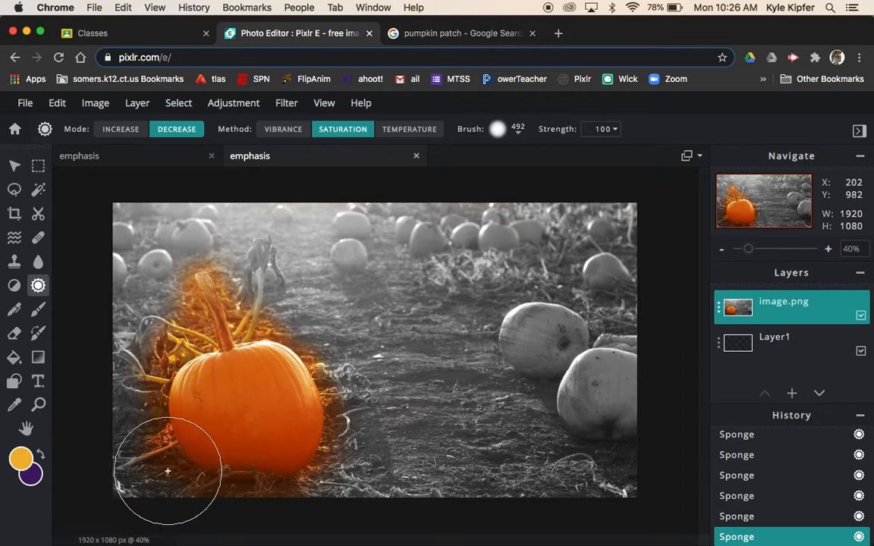
pyautogui.moveTo(102, 484)
pyautogui.mouseDown()
pyautogui.moveTo(132, 482)
pyautogui.moveTo(102, 396)
pyautogui.mouseUp()
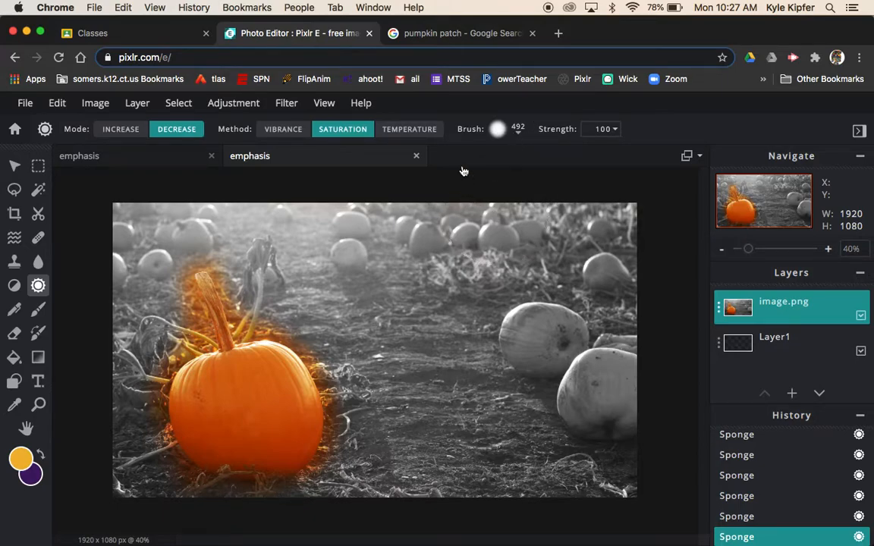
# Step: Reduce the Sponge brush size to 85 px
pyautogui.click(521, 136)
pyautogui.click(523, 179)
pyautogui.click(520, 134)
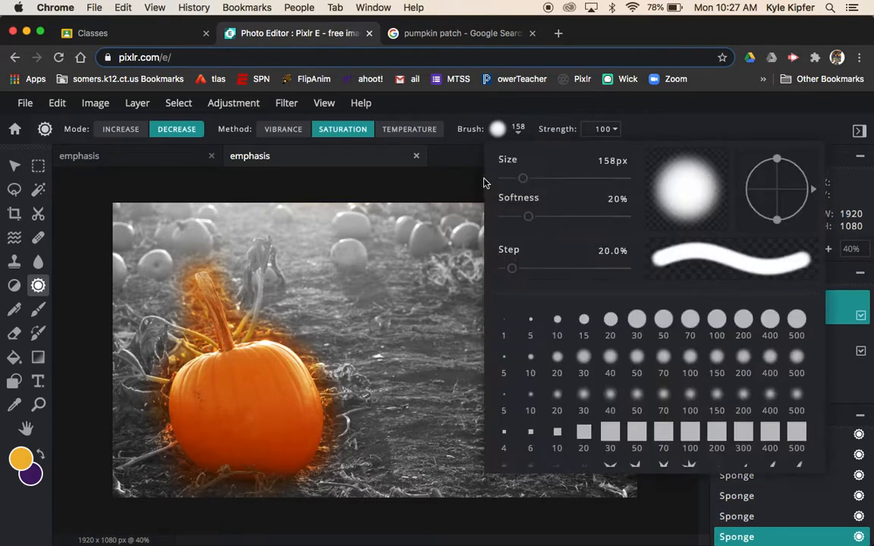
pyautogui.moveTo(523, 178); pyautogui.dragTo(515, 181)
pyautogui.click(387, 295)
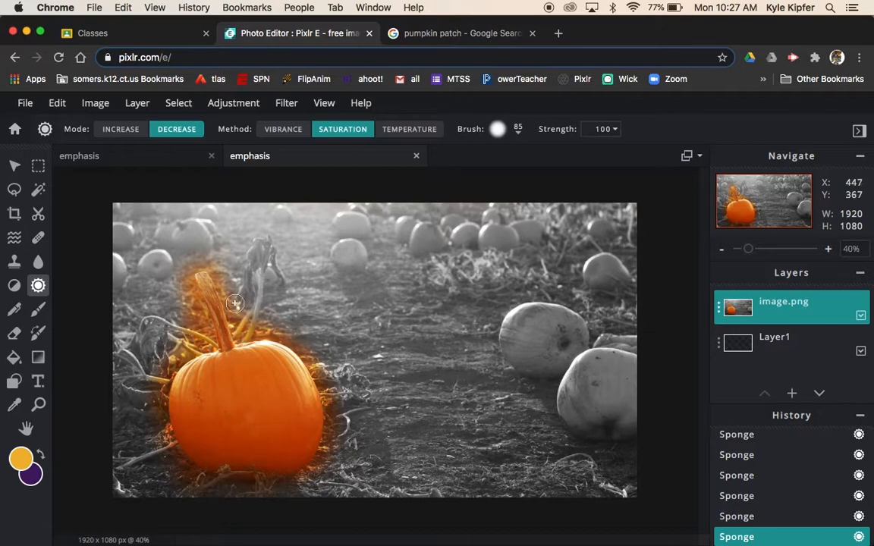
# Step: Choose the hard round 100 px brush and desaturate the background along the right edge of the foreground pumpkin
pyautogui.click(501, 131)
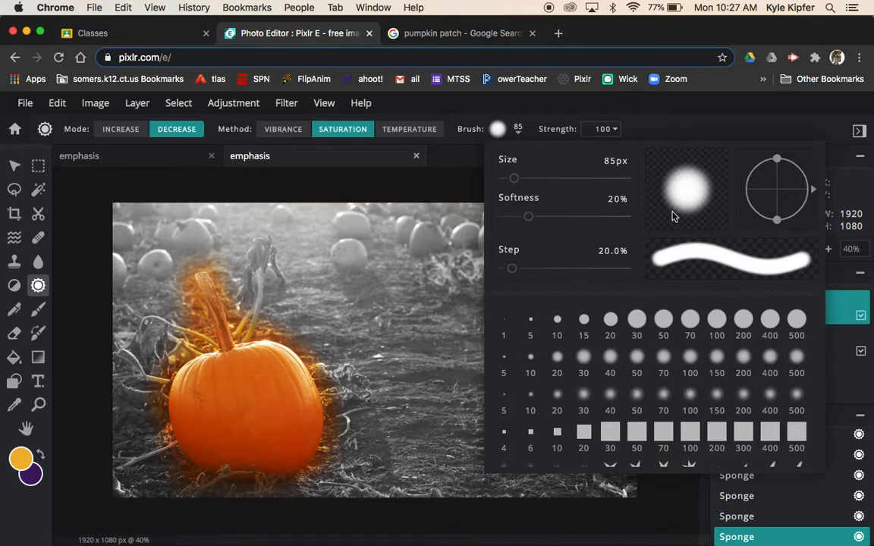
pyautogui.click(718, 320)
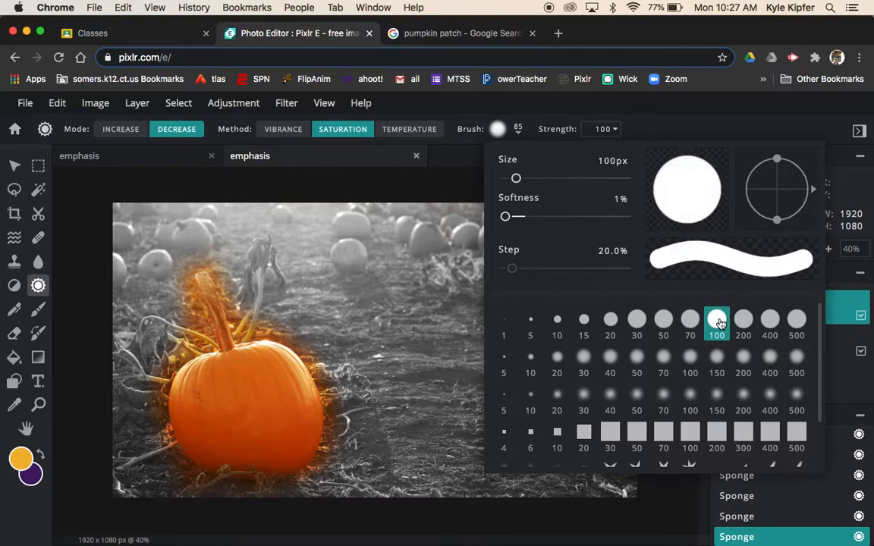
pyautogui.click(310, 307)
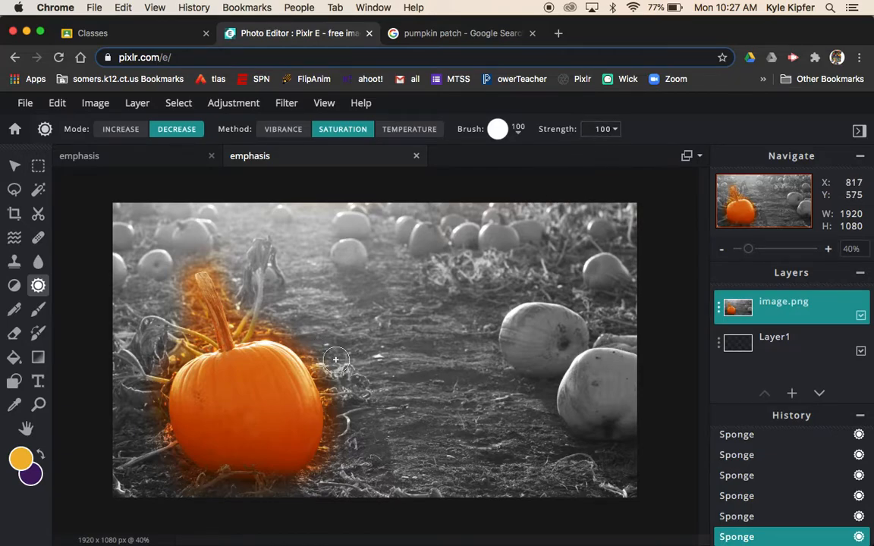
pyautogui.moveTo(315, 353)
pyautogui.mouseDown()
pyautogui.moveTo(332, 397)
pyautogui.moveTo(335, 441)
pyautogui.moveTo(300, 489)
pyautogui.mouseUp()
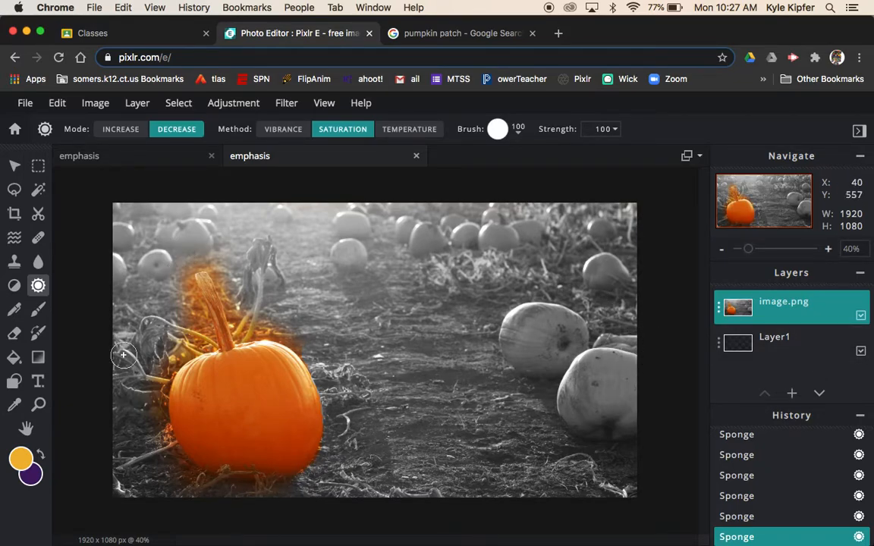
# Step: Desaturate the vines and ground right of the stem along the pumpkin's upper edge, with the 100 px Sponge decreasing saturation
pyautogui.click(39, 406)
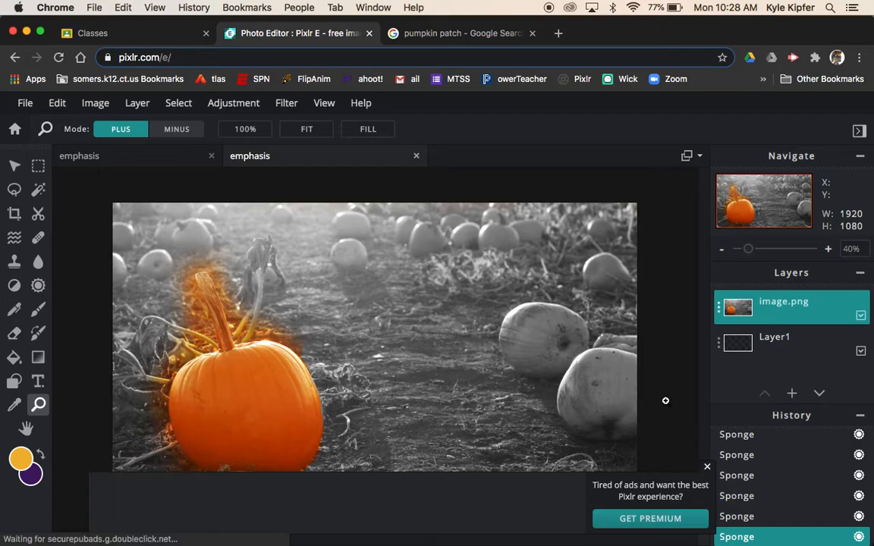
pyautogui.click(707, 469)
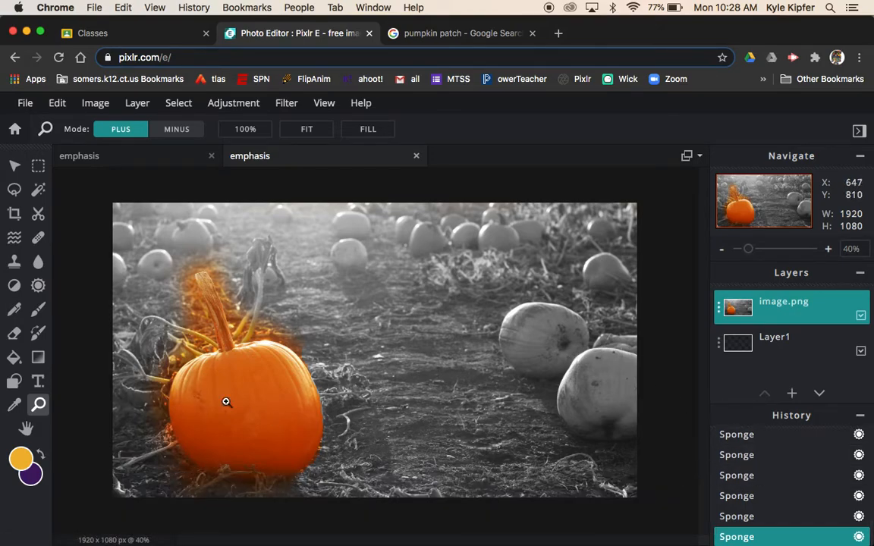
pyautogui.click(213, 347)
pyautogui.click(270, 318)
pyautogui.click(255, 338)
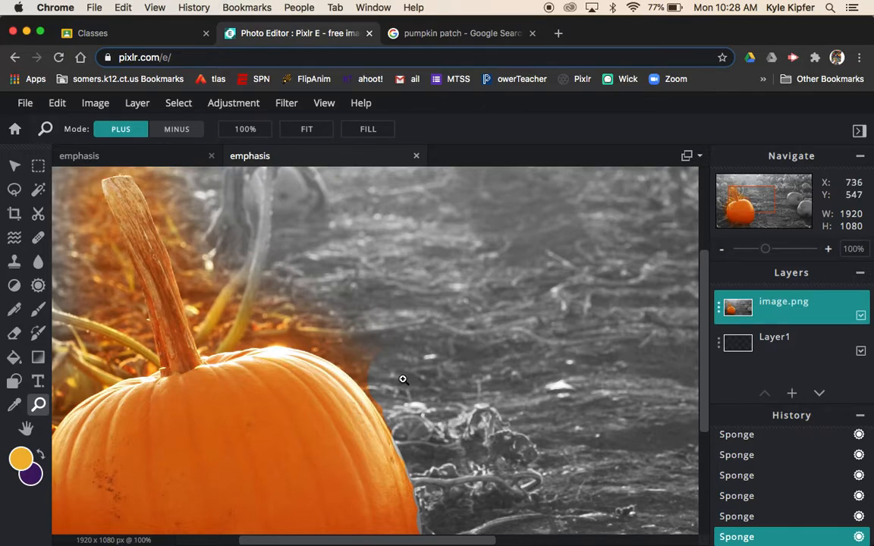
pyautogui.moveTo(706, 346); pyautogui.dragTo(708, 433)
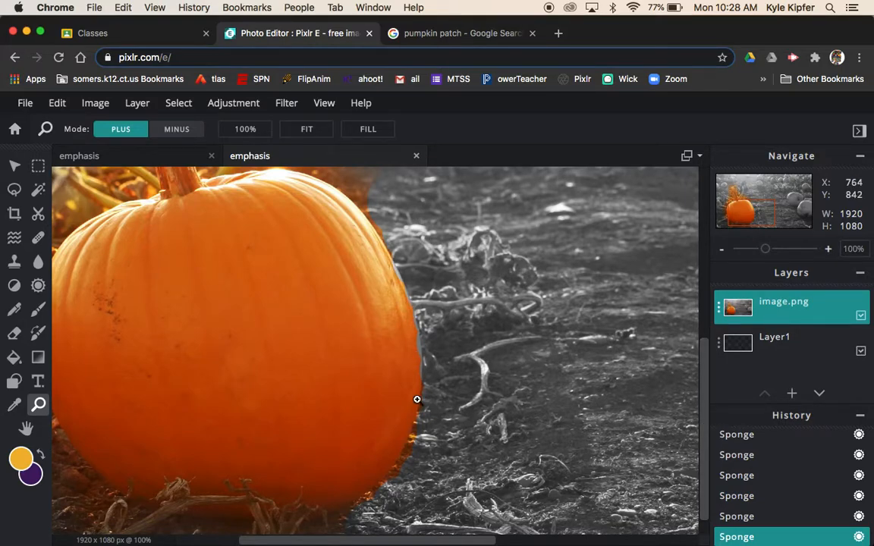
pyautogui.click(38, 285)
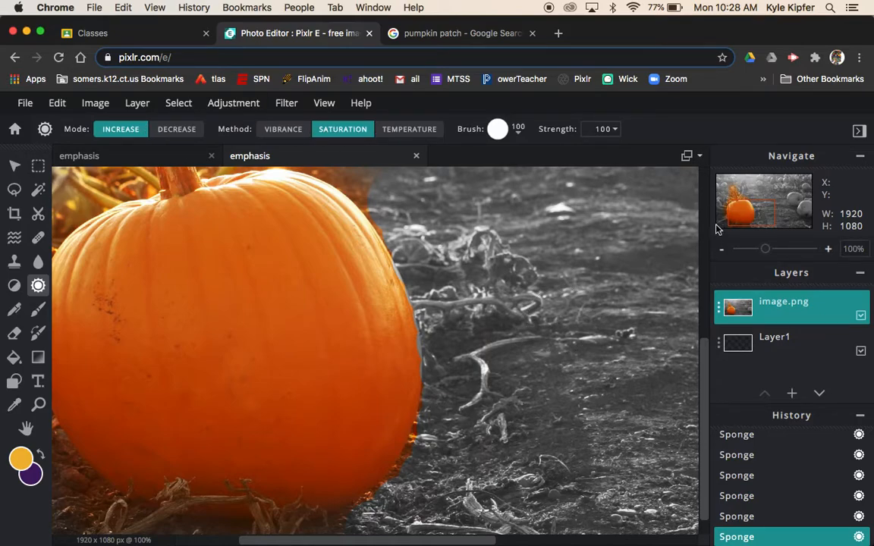
pyautogui.moveTo(704, 368); pyautogui.dragTo(703, 358)
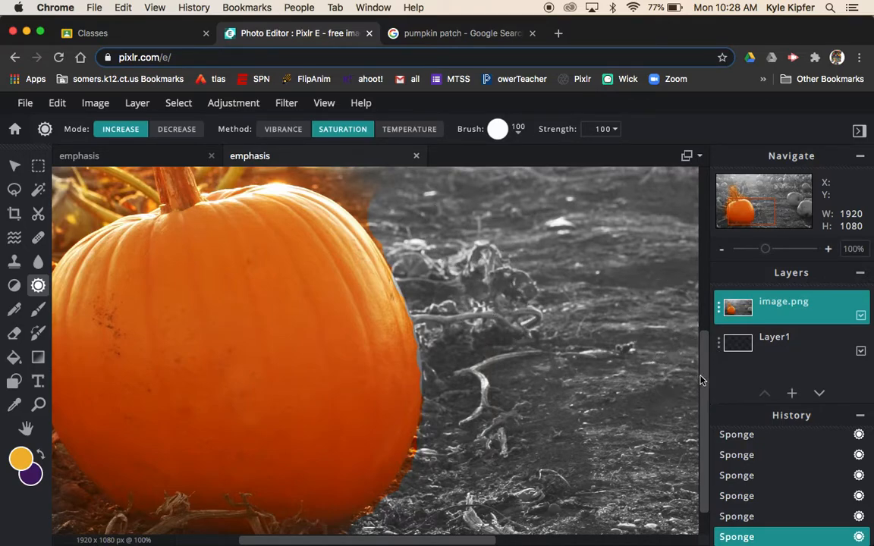
pyautogui.moveTo(703, 375); pyautogui.dragTo(703, 336)
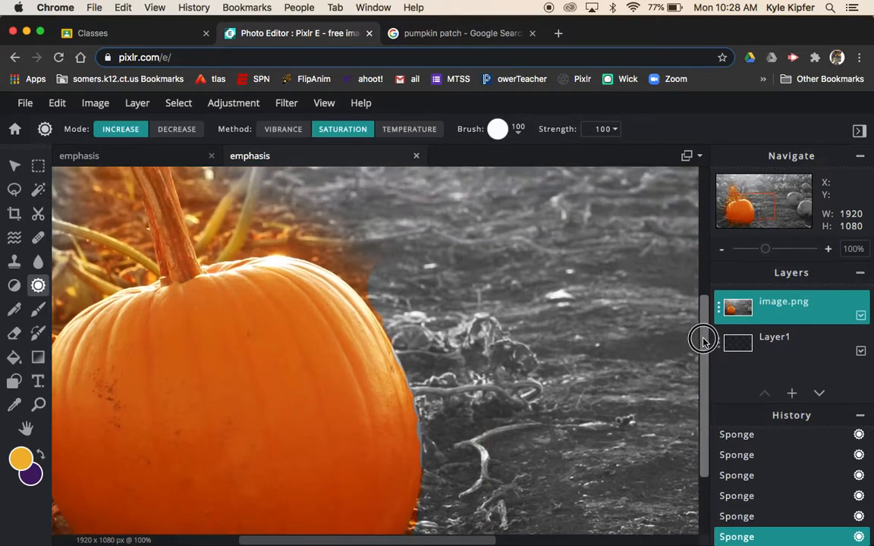
pyautogui.click(177, 129)
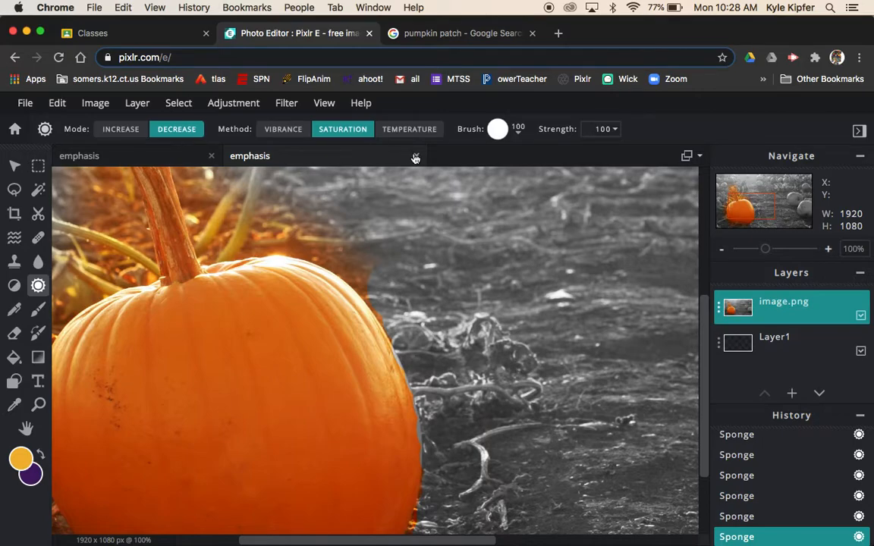
pyautogui.moveTo(473, 303)
pyautogui.mouseDown()
pyautogui.moveTo(405, 299)
pyautogui.moveTo(373, 256)
pyautogui.moveTo(397, 288)
pyautogui.moveTo(346, 240)
pyautogui.moveTo(297, 219)
pyautogui.moveTo(222, 225)
pyautogui.moveTo(290, 220)
pyautogui.moveTo(329, 229)
pyautogui.moveTo(392, 281)
pyautogui.mouseUp()
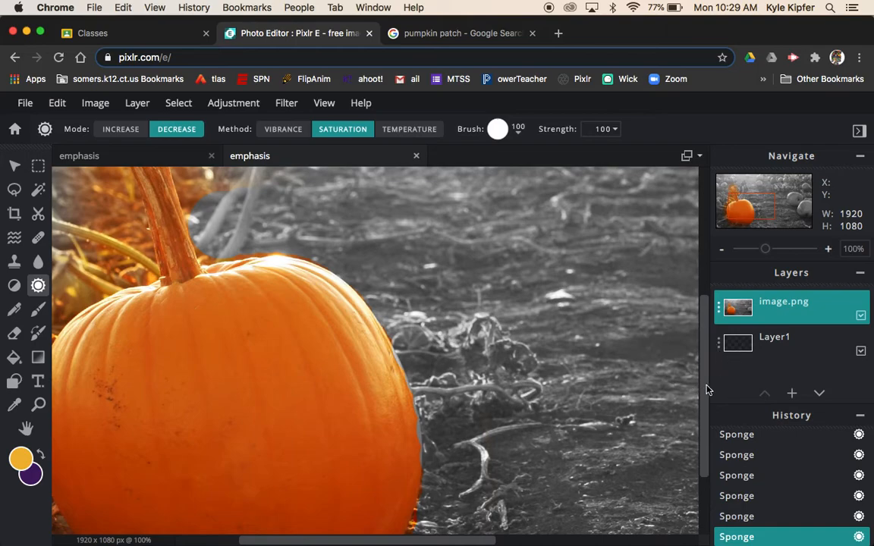
# Step: Desaturate the orange background around the pumpkin's stem and the vine beside its base, keeping the stem colored
pyautogui.moveTo(704, 382); pyautogui.dragTo(703, 307)
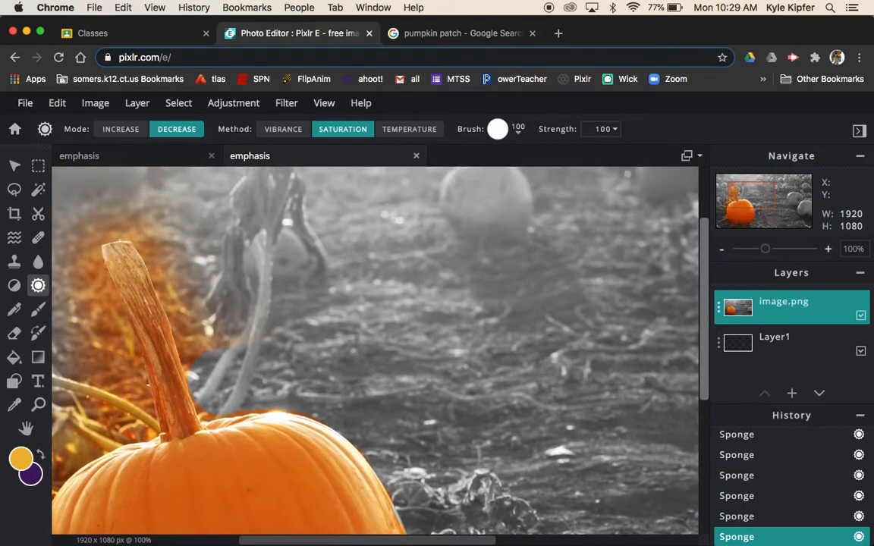
pyautogui.moveTo(213, 356)
pyautogui.mouseDown()
pyautogui.moveTo(172, 241)
pyautogui.moveTo(147, 210)
pyautogui.moveTo(132, 206)
pyautogui.moveTo(87, 217)
pyautogui.moveTo(58, 238)
pyautogui.moveTo(121, 413)
pyautogui.moveTo(79, 287)
pyautogui.moveTo(106, 357)
pyautogui.mouseUp()
pyautogui.click(121, 413)
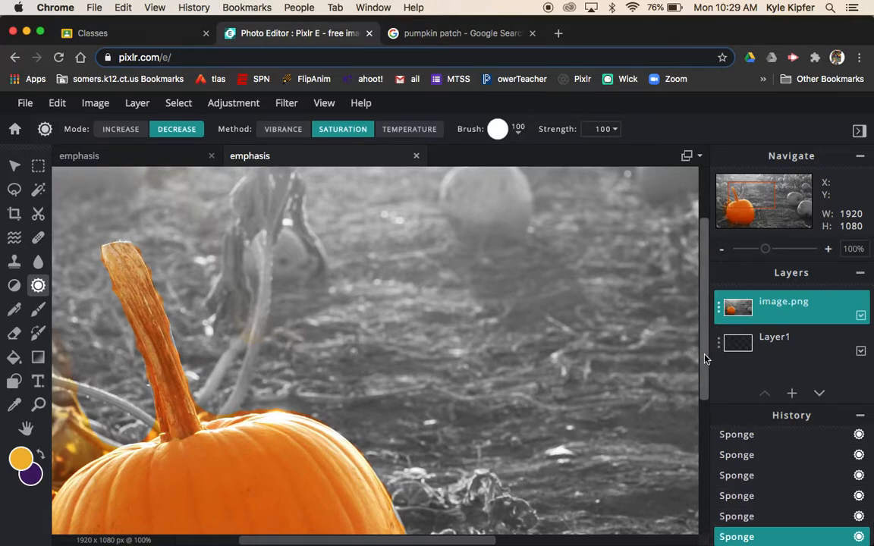
# Step: Desaturate the leaves, vines and ground along the pumpkin's left side and bottom edge
pyautogui.moveTo(707, 358)
pyautogui.mouseDown()
pyautogui.moveTo(721, 425)
pyautogui.moveTo(722, 494)
pyautogui.mouseUp()
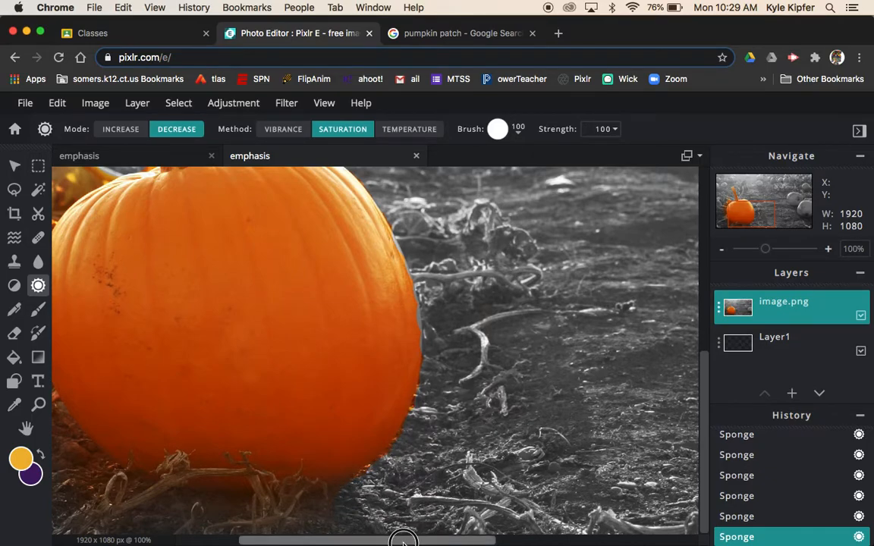
pyautogui.moveTo(401, 537); pyautogui.dragTo(341, 539)
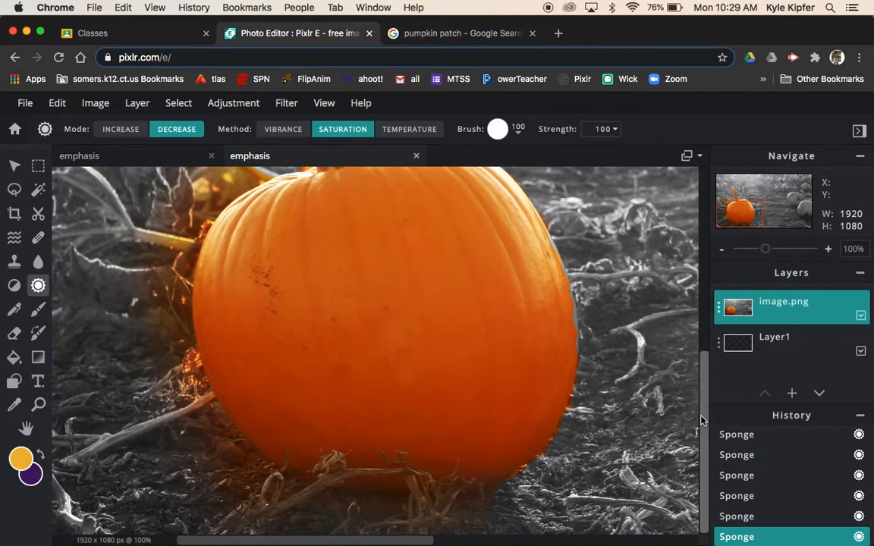
pyautogui.moveTo(704, 424); pyautogui.dragTo(704, 374)
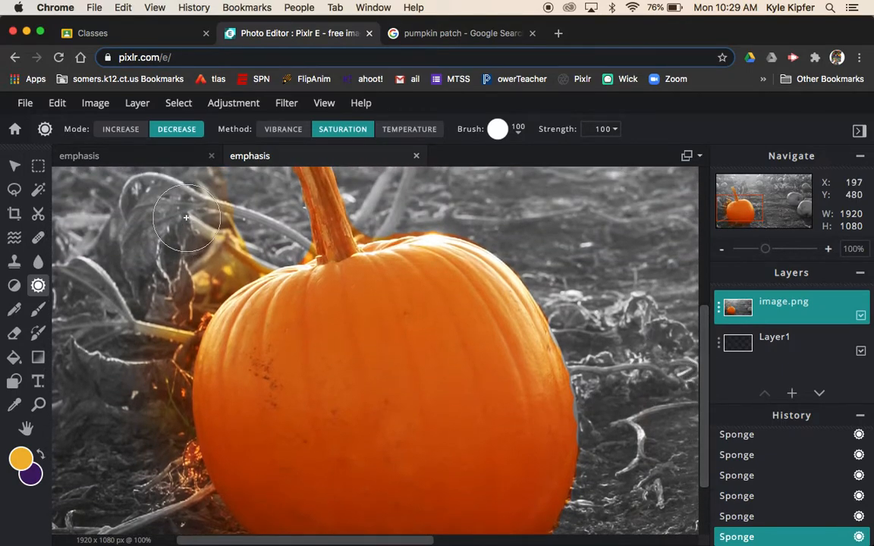
pyautogui.moveTo(218, 219)
pyautogui.mouseDown()
pyautogui.moveTo(208, 241)
pyautogui.moveTo(240, 233)
pyautogui.moveTo(254, 242)
pyautogui.moveTo(189, 278)
pyautogui.moveTo(234, 242)
pyautogui.moveTo(253, 238)
pyautogui.moveTo(219, 258)
pyautogui.moveTo(260, 237)
pyautogui.moveTo(191, 287)
pyautogui.moveTo(164, 336)
pyautogui.moveTo(152, 425)
pyautogui.moveTo(168, 484)
pyautogui.moveTo(164, 368)
pyautogui.moveTo(156, 415)
pyautogui.moveTo(174, 487)
pyautogui.moveTo(161, 333)
pyautogui.moveTo(172, 308)
pyautogui.moveTo(162, 289)
pyautogui.moveTo(199, 274)
pyautogui.mouseUp()
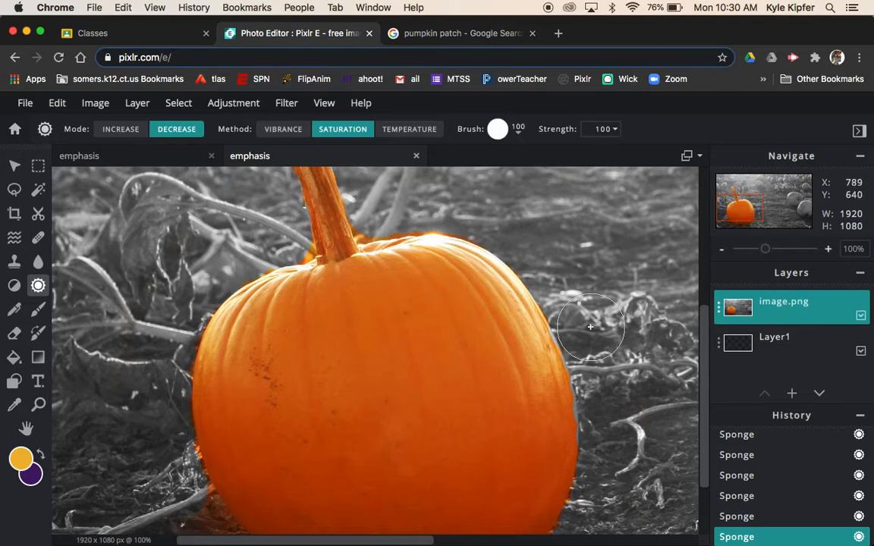
pyautogui.moveTo(702, 369); pyautogui.dragTo(706, 414)
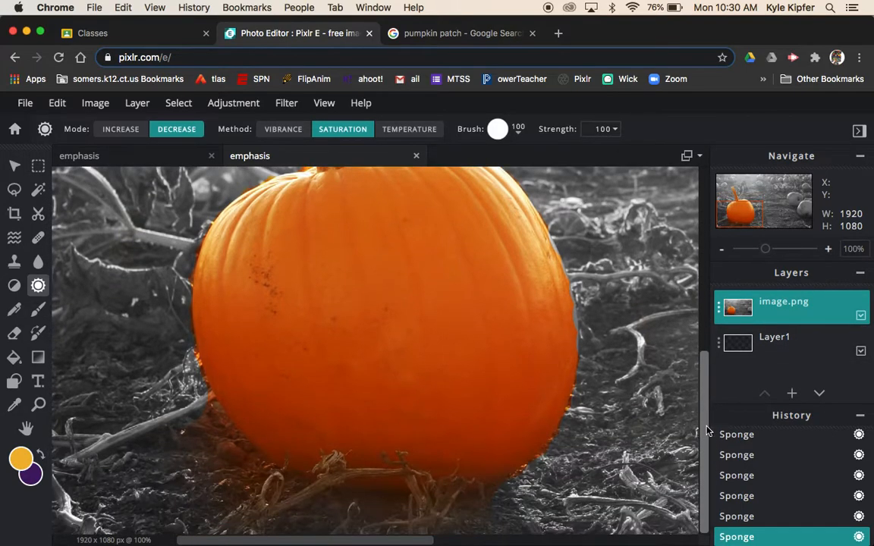
pyautogui.moveTo(190, 427)
pyautogui.mouseDown()
pyautogui.moveTo(216, 468)
pyautogui.moveTo(254, 499)
pyautogui.moveTo(330, 524)
pyautogui.moveTo(469, 529)
pyautogui.moveTo(540, 497)
pyautogui.mouseUp()
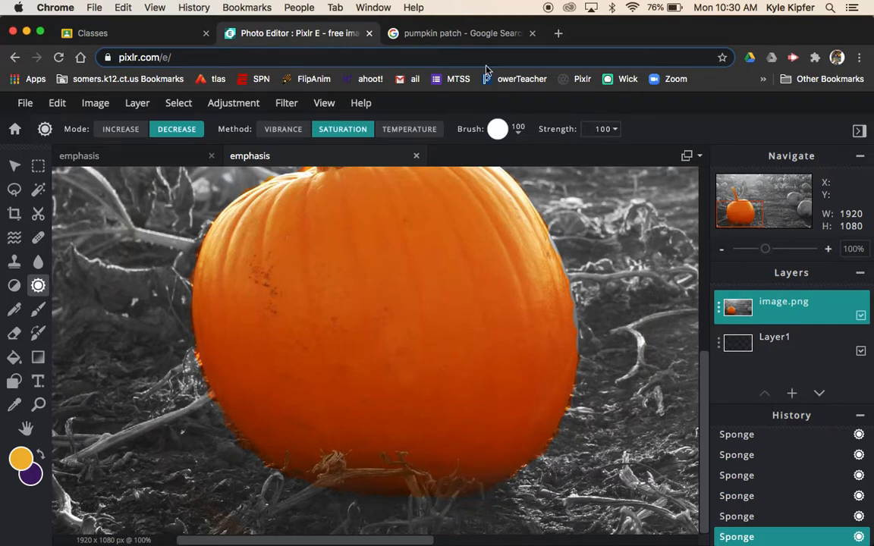
# Step: Choose the hard round 15 px brush and desaturate the dried vines crossing in front of the pumpkin's base
pyautogui.click(520, 132)
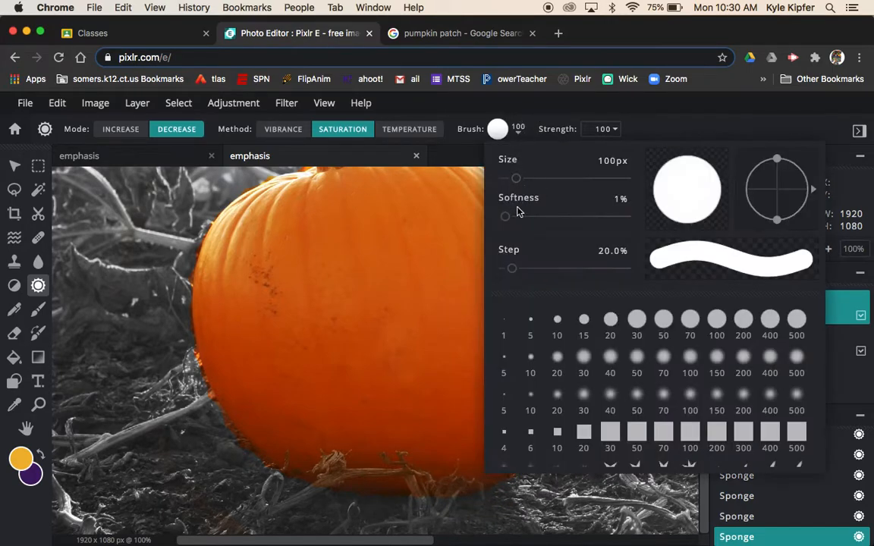
pyautogui.click(506, 181)
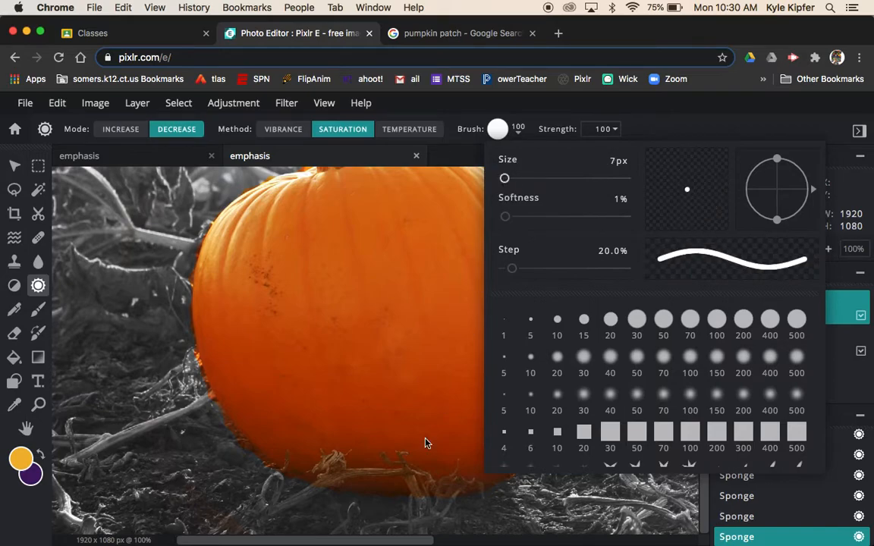
pyautogui.click(328, 486)
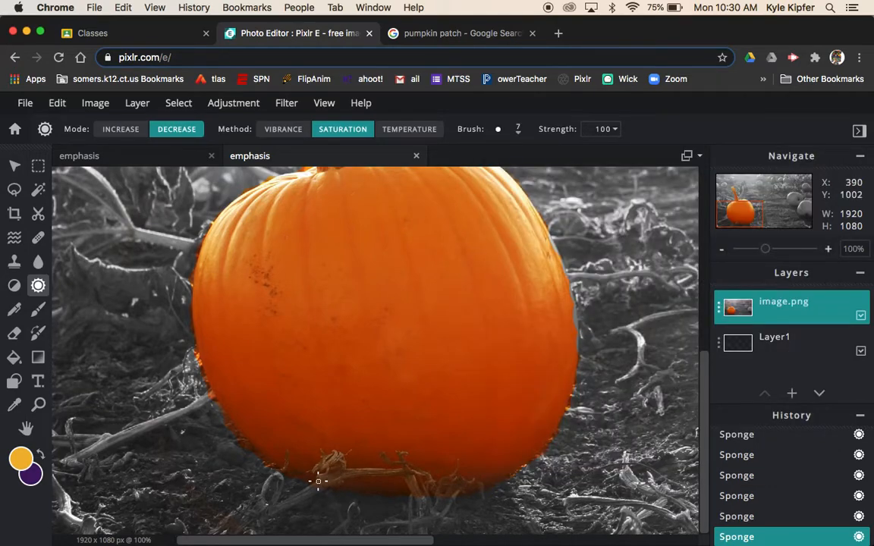
pyautogui.click(520, 133)
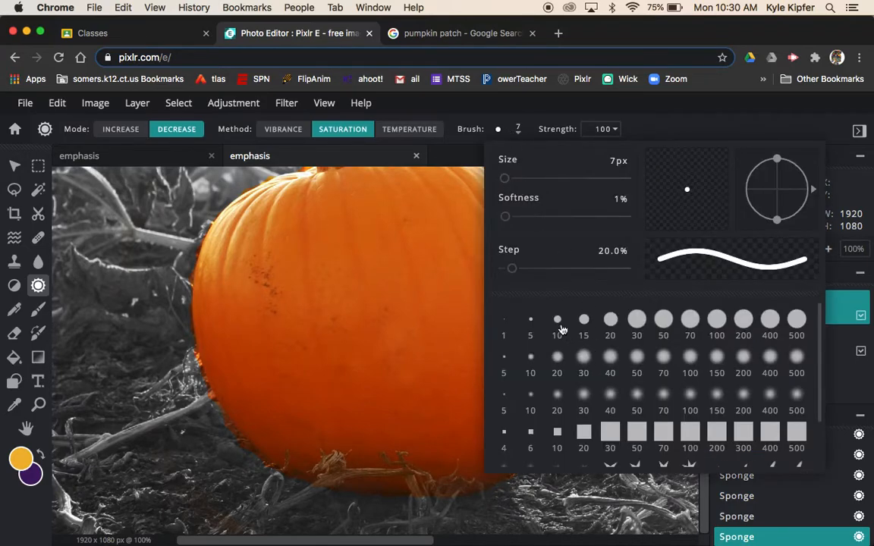
pyautogui.click(584, 320)
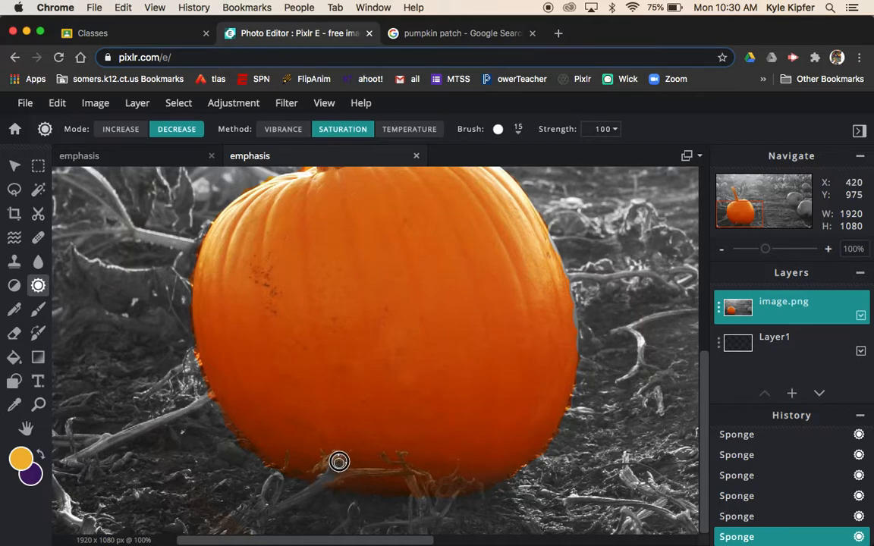
pyautogui.moveTo(336, 472)
pyautogui.mouseDown()
pyautogui.moveTo(402, 473)
pyautogui.moveTo(402, 465)
pyautogui.moveTo(384, 460)
pyautogui.moveTo(400, 464)
pyautogui.moveTo(399, 455)
pyautogui.moveTo(413, 491)
pyautogui.moveTo(412, 469)
pyautogui.moveTo(428, 475)
pyautogui.moveTo(438, 502)
pyautogui.moveTo(463, 459)
pyautogui.moveTo(454, 484)
pyautogui.moveTo(476, 483)
pyautogui.moveTo(488, 507)
pyautogui.mouseUp()
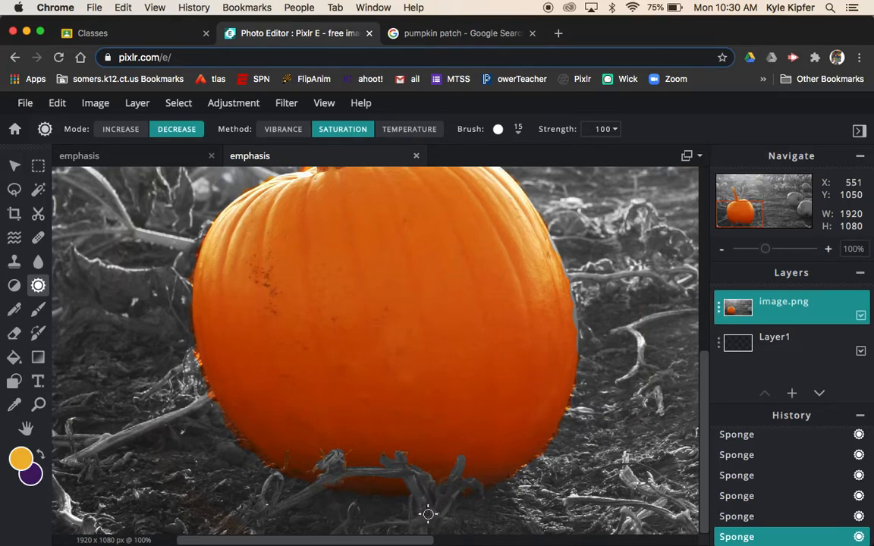
# Step: Desaturate the leftover orange spots on both sides of the stem's base and along the pumpkin's top edge
pyautogui.click(719, 250)
pyautogui.click(720, 250)
pyautogui.click(719, 250)
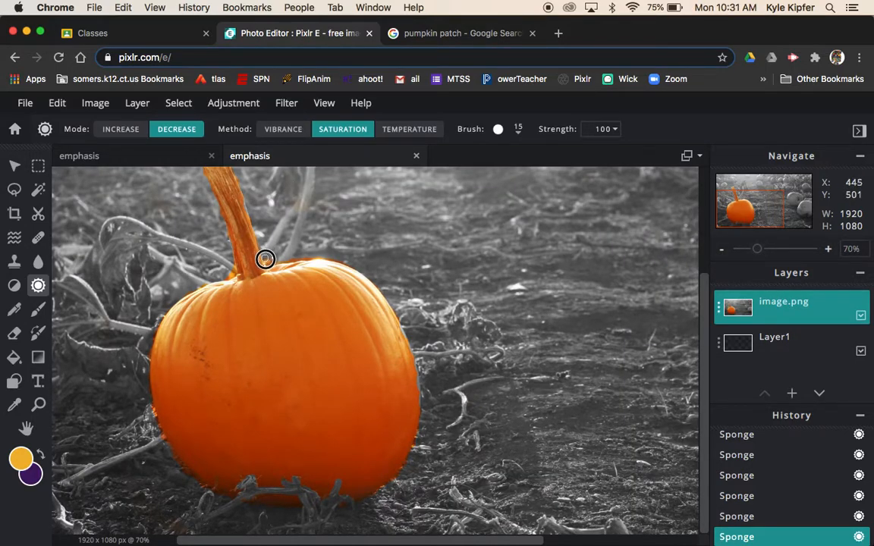
pyautogui.moveTo(275, 261)
pyautogui.mouseDown()
pyautogui.moveTo(324, 256)
pyautogui.moveTo(354, 265)
pyautogui.mouseUp()
pyautogui.moveTo(231, 263); pyautogui.dragTo(220, 278)
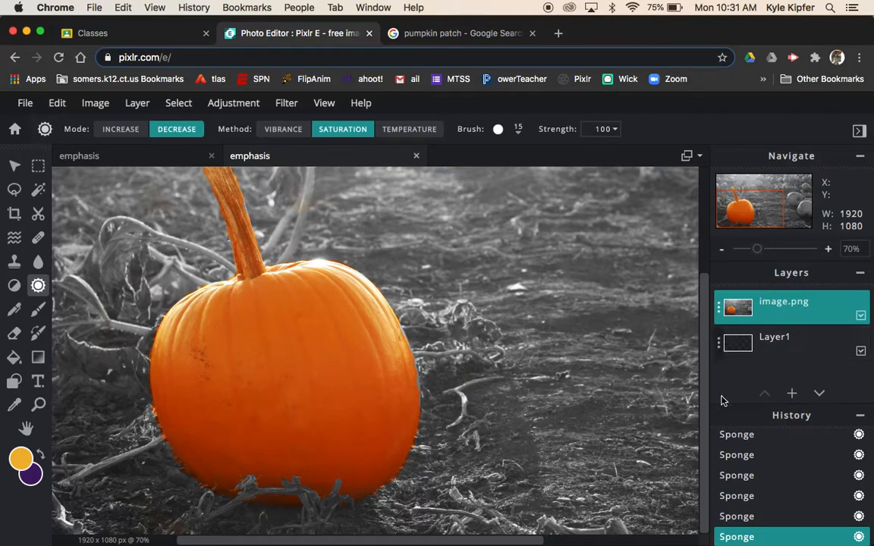
pyautogui.click(723, 251)
pyautogui.click(722, 250)
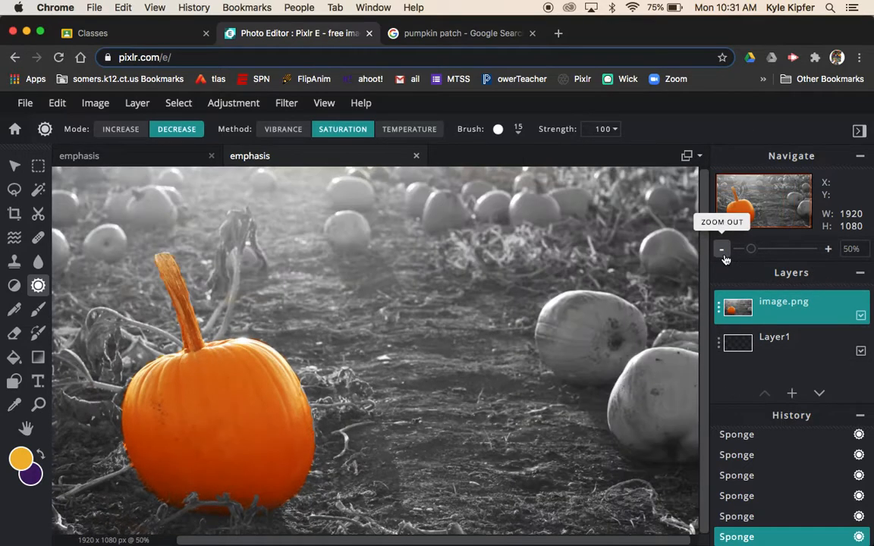
pyautogui.click(722, 250)
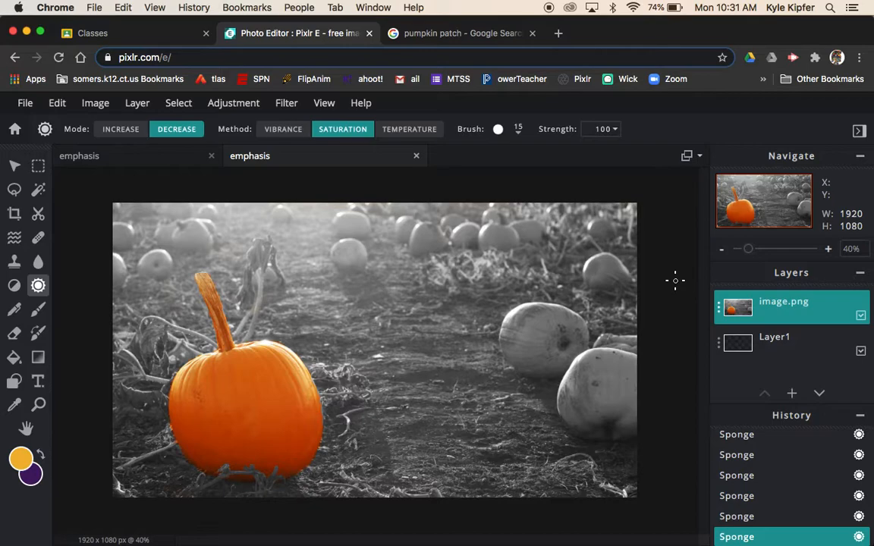
pyautogui.moveTo(491, 544)
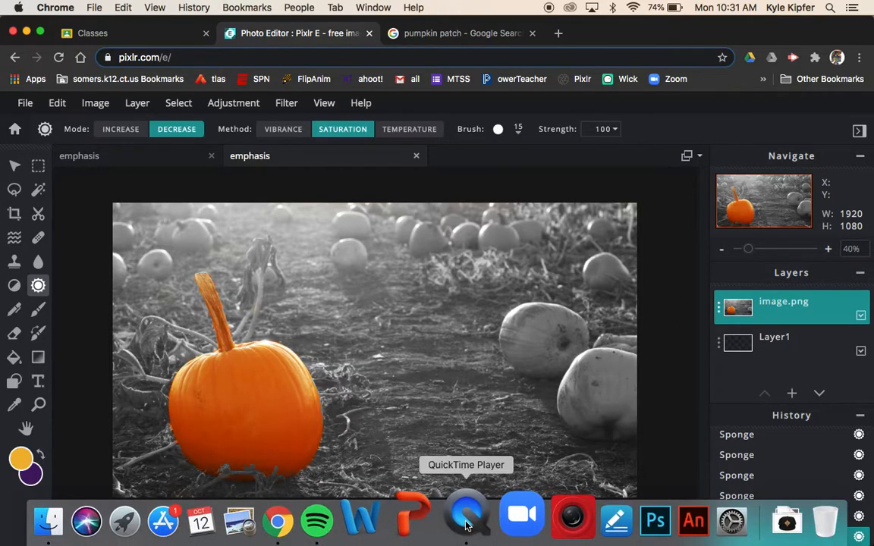